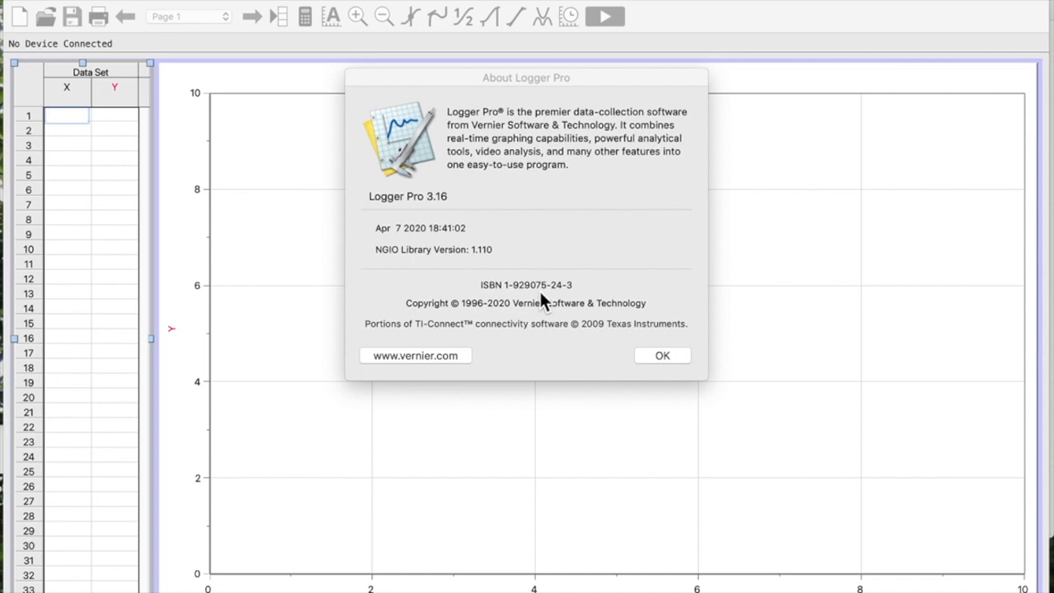
- Dismiss the About window and try to insert a video capture
left_click(665, 356)
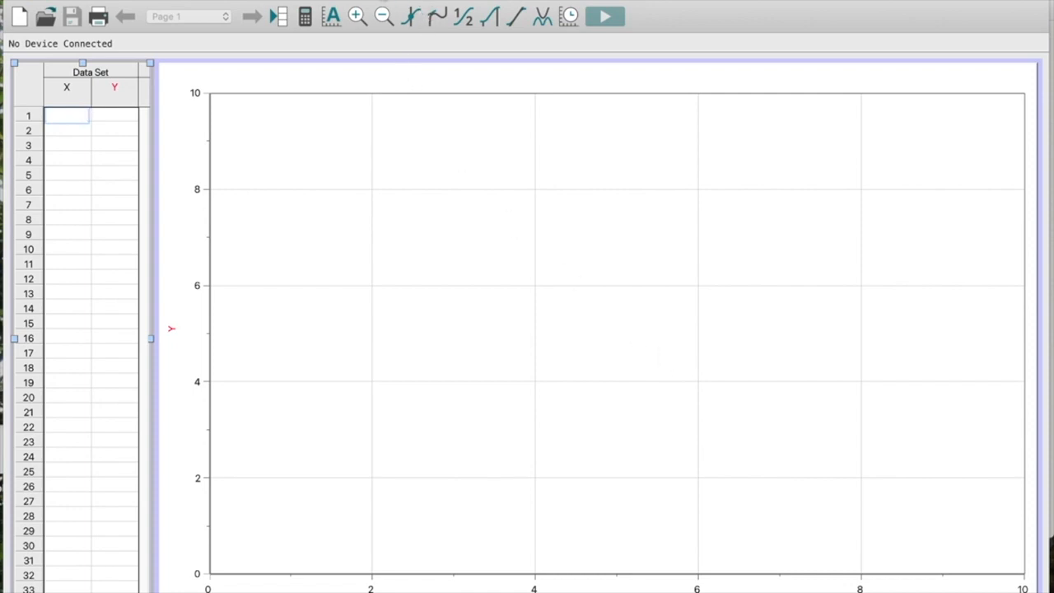
left_click(380, 0)
left_click(429, 143)
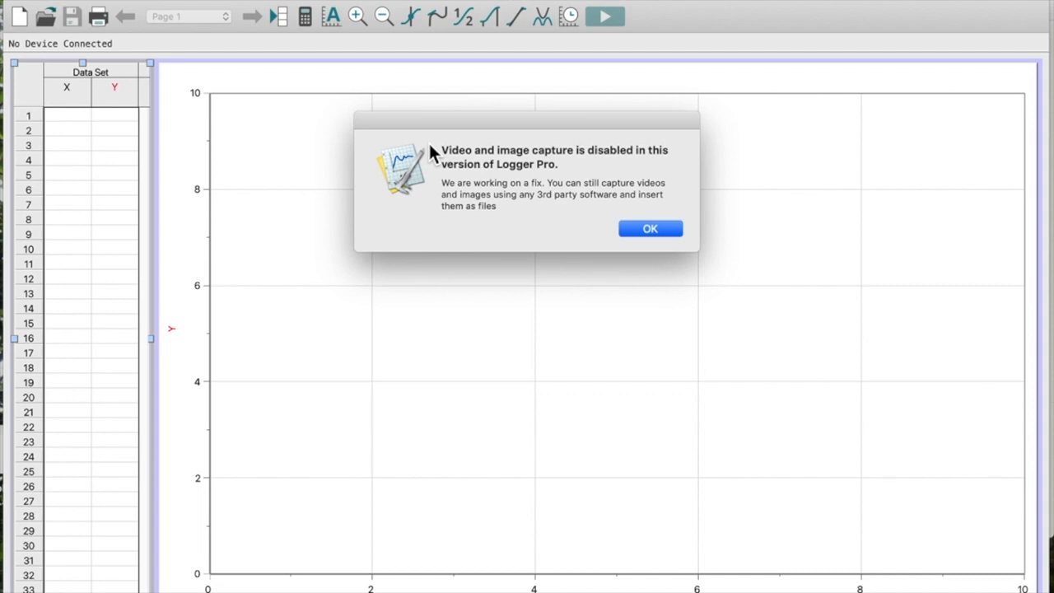
left_click(641, 231)
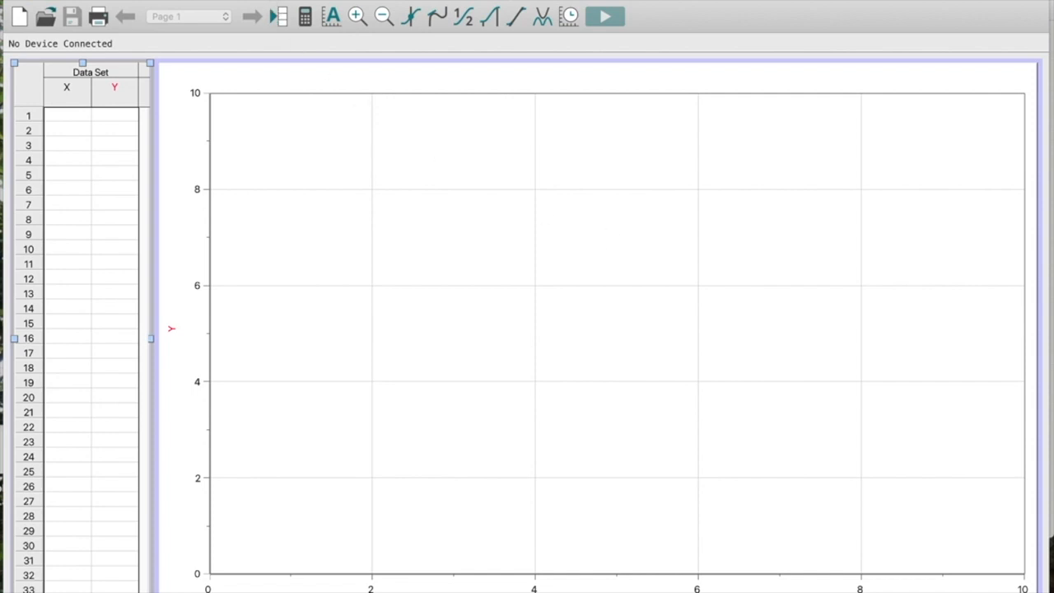
- Insert the movie file bouncing ball.mov into the document
left_click(375, 0)
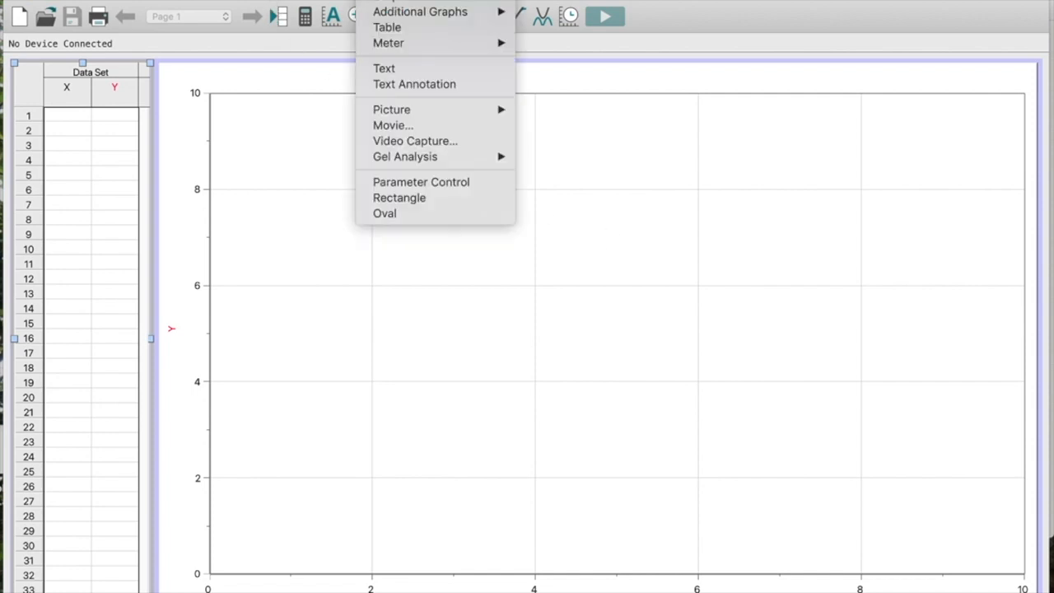
left_click(391, 127)
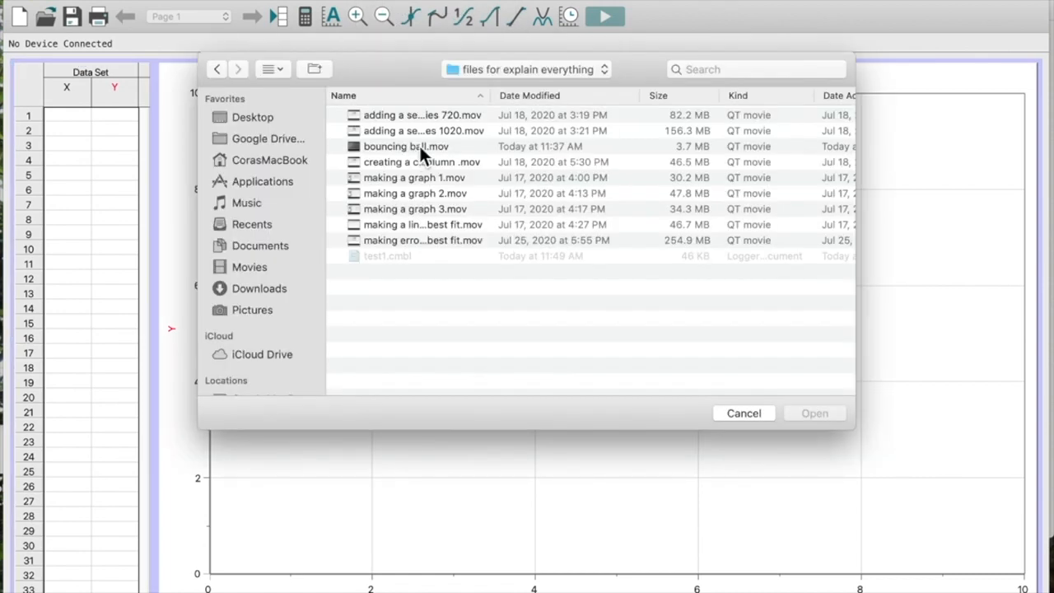
left_click(419, 146)
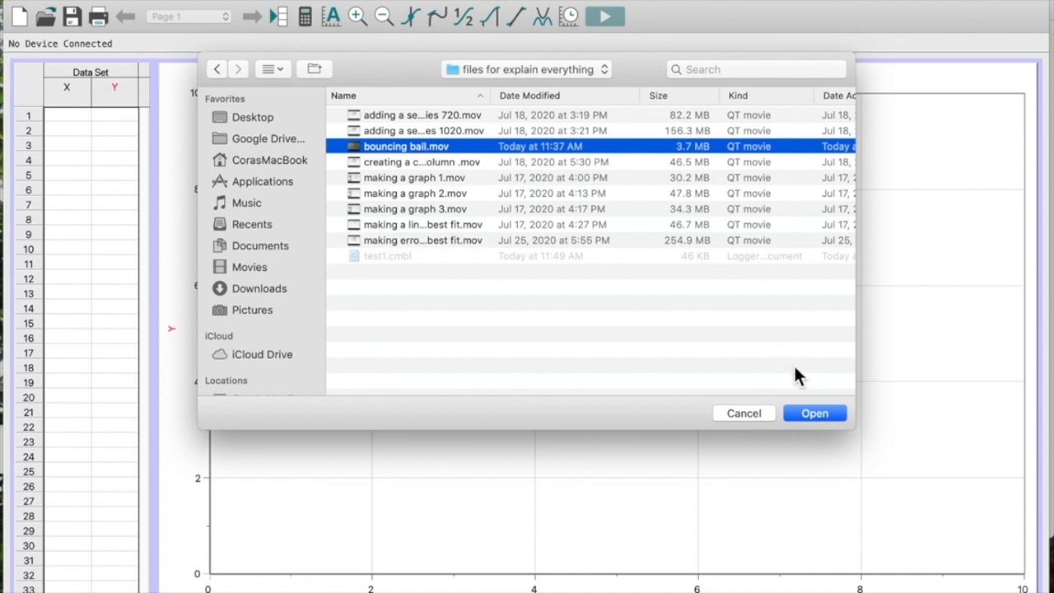
left_click(814, 413)
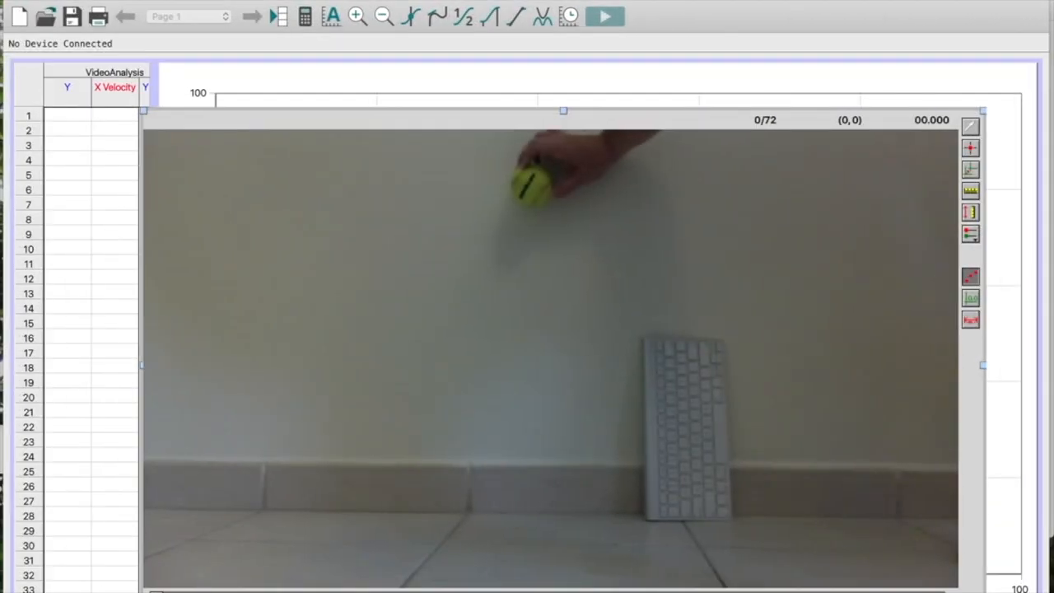
- Set the movie scale by marking the full length of the keyboard's long edge as 0.28 m
left_click(969, 195)
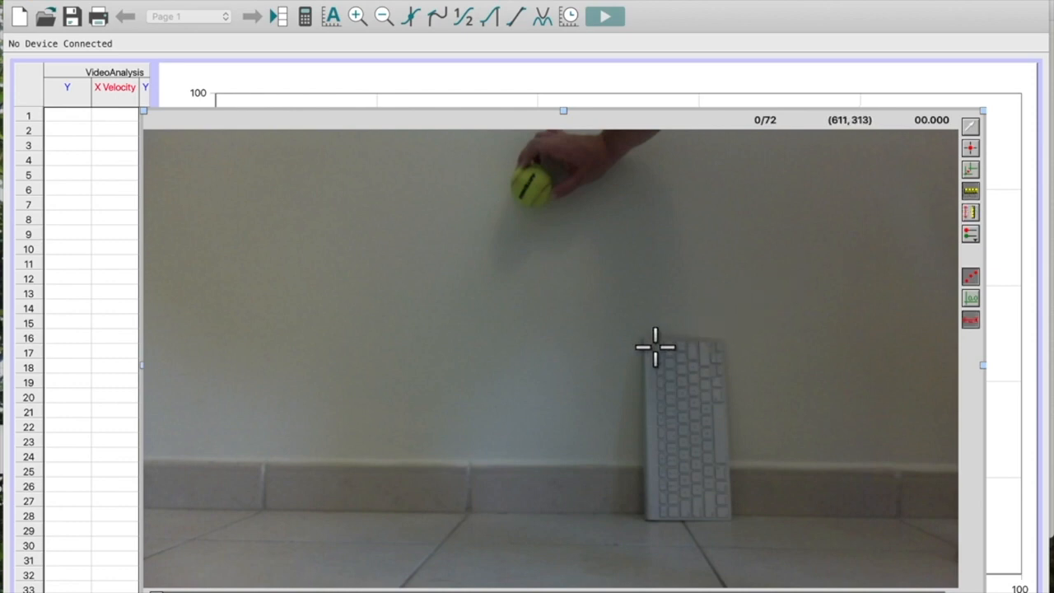
left_click_drag(648, 339, 656, 520)
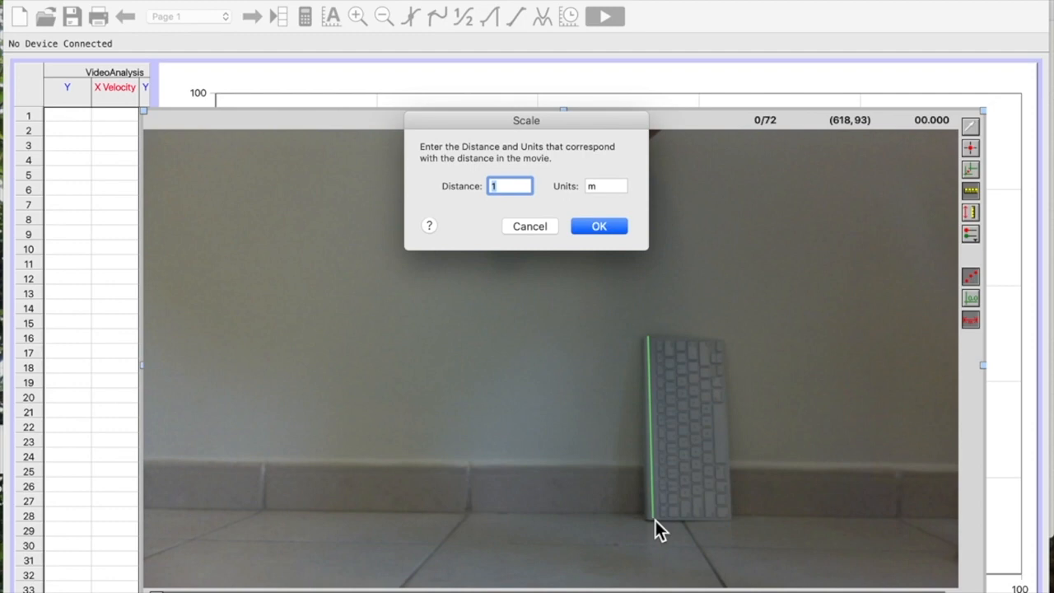
type("0.28")
left_click(585, 229)
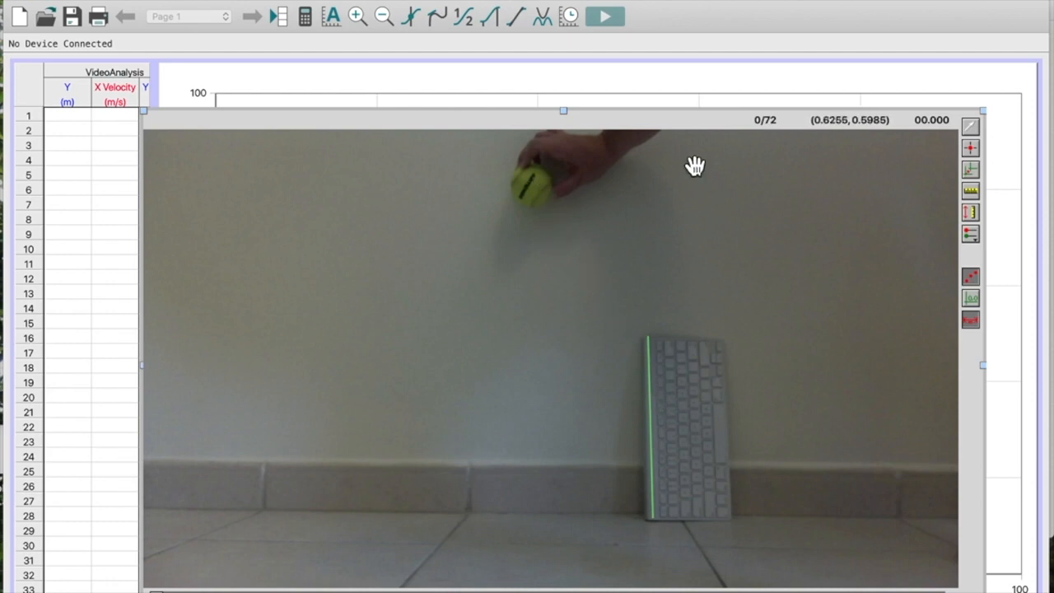
- Activate Add Point and advance the movie to frame 15, where the ball is about to be released
left_click(977, 155)
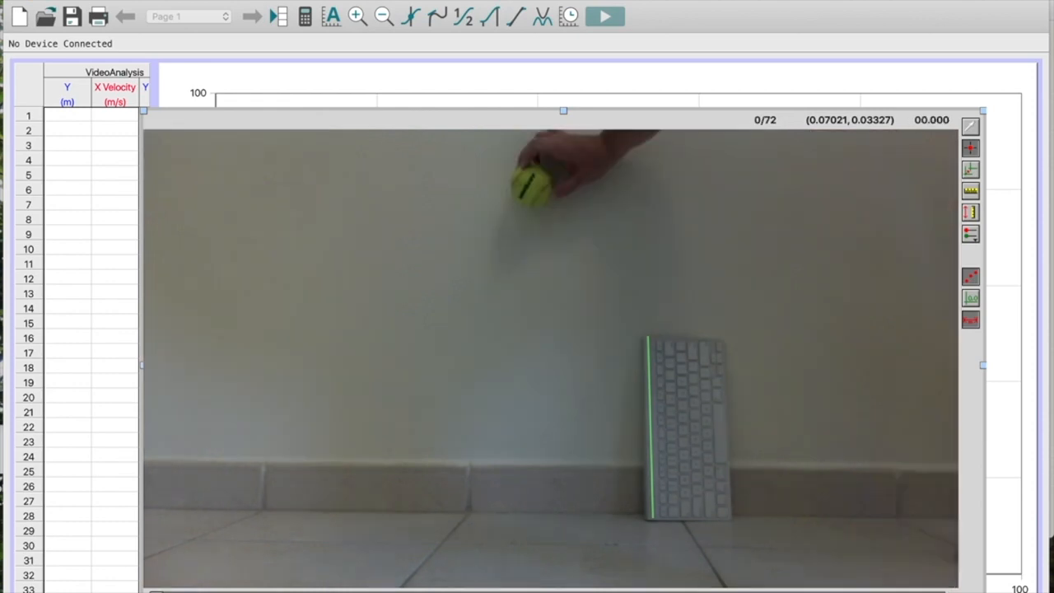
key("Right")
key("Right")
key("Right")
key("Right")
key("Right")
key("Right")
key("Right")
key("Right")
key("Right")
key("Right")
key("Right")
key("Right")
key("Right")
key("Right")
key("Right")
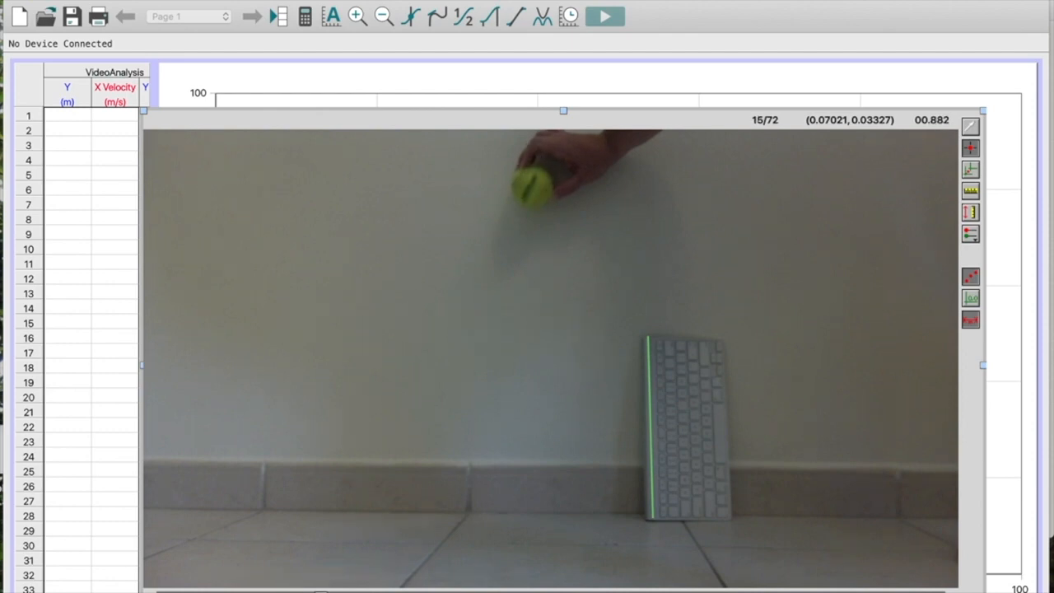
- Mark the bottom of the ball in frames 15 to 19 as it falls from the hand to the floor
left_click(540, 217)
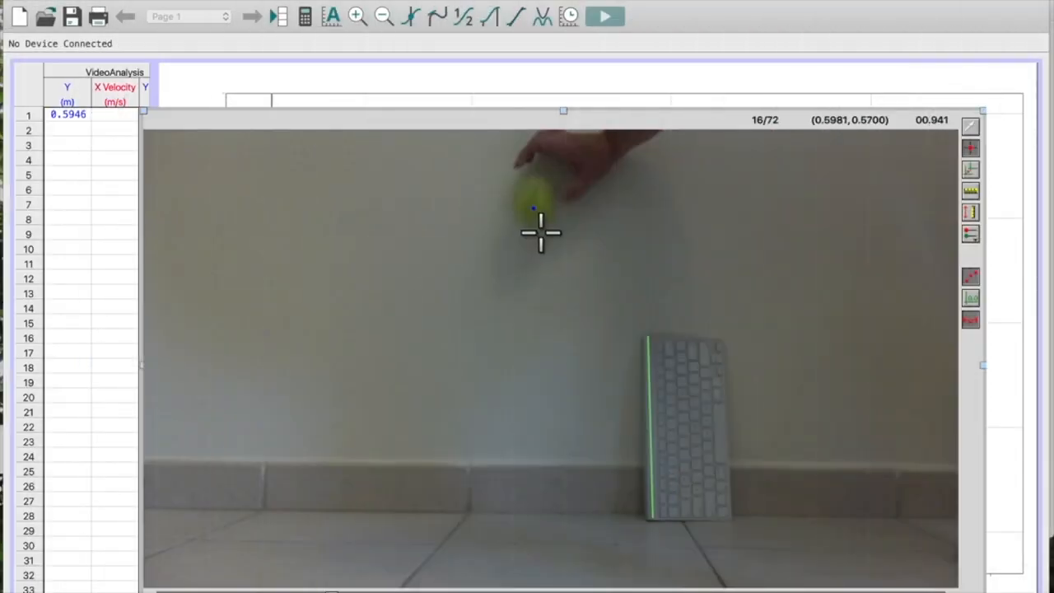
left_click(539, 232)
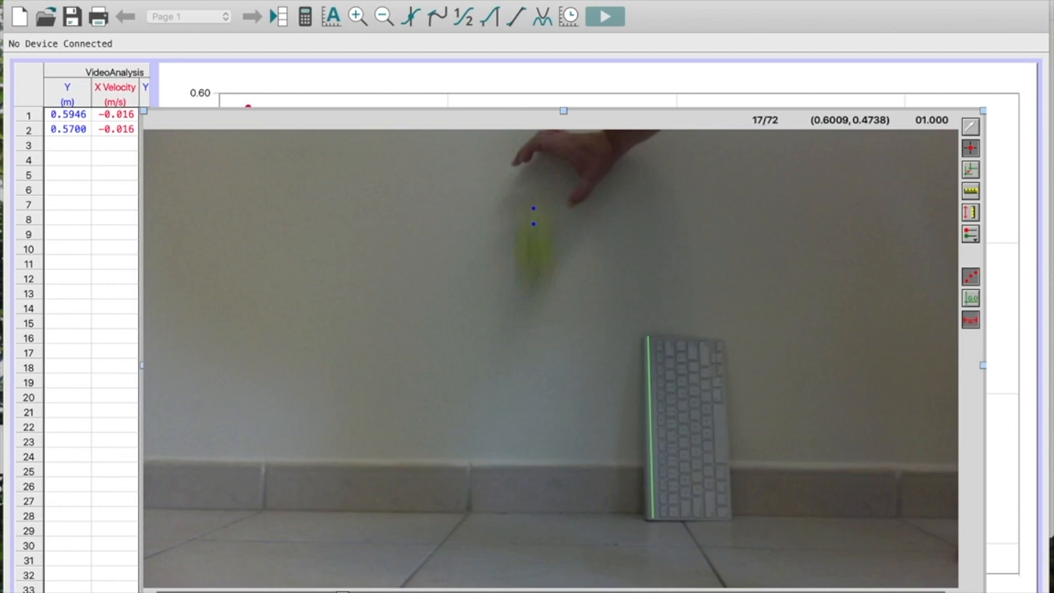
left_click(542, 283)
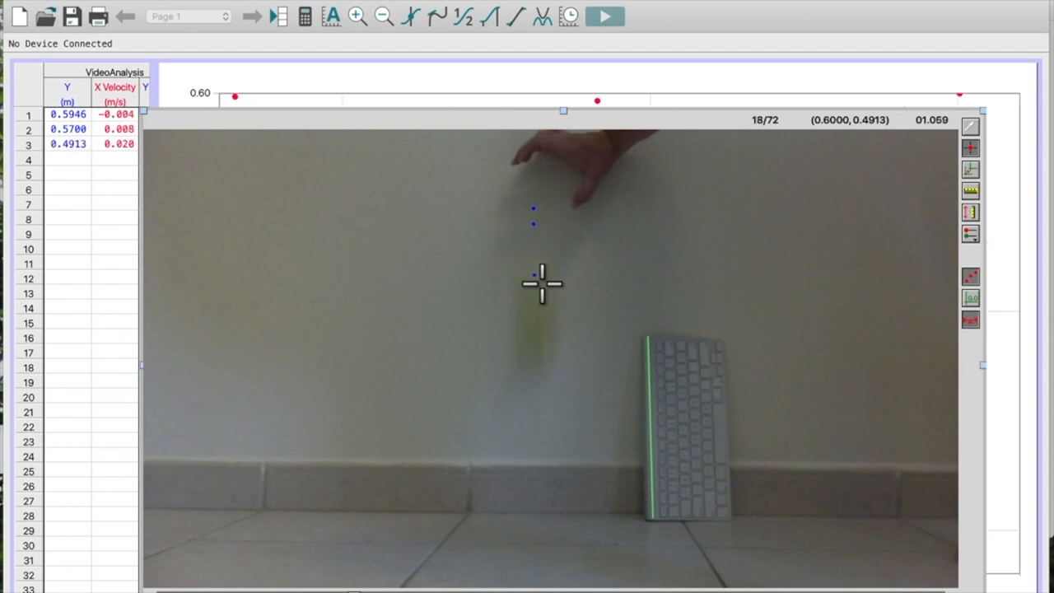
left_click(541, 379)
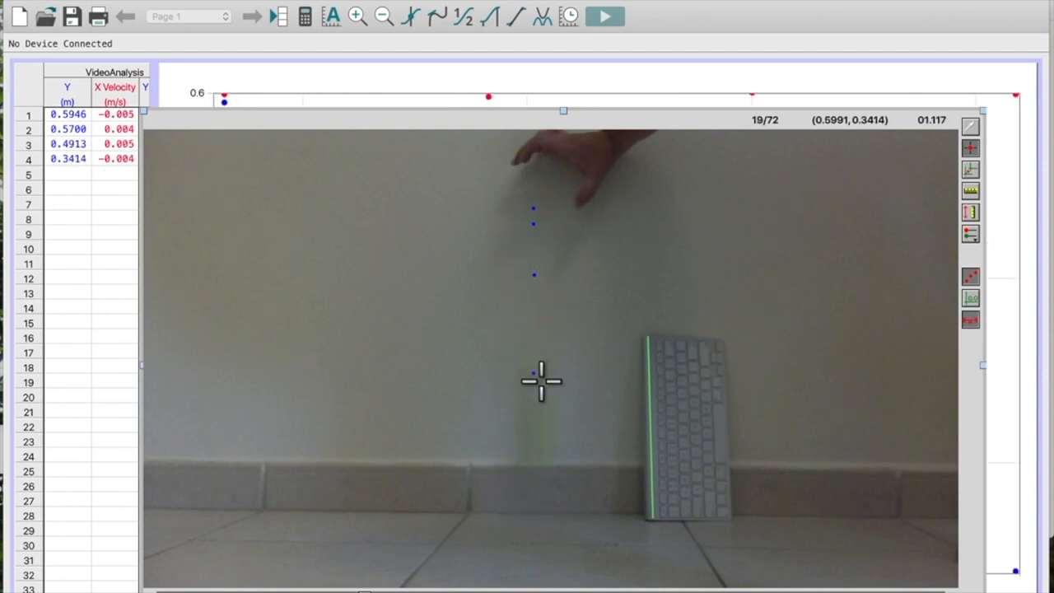
left_click(542, 500)
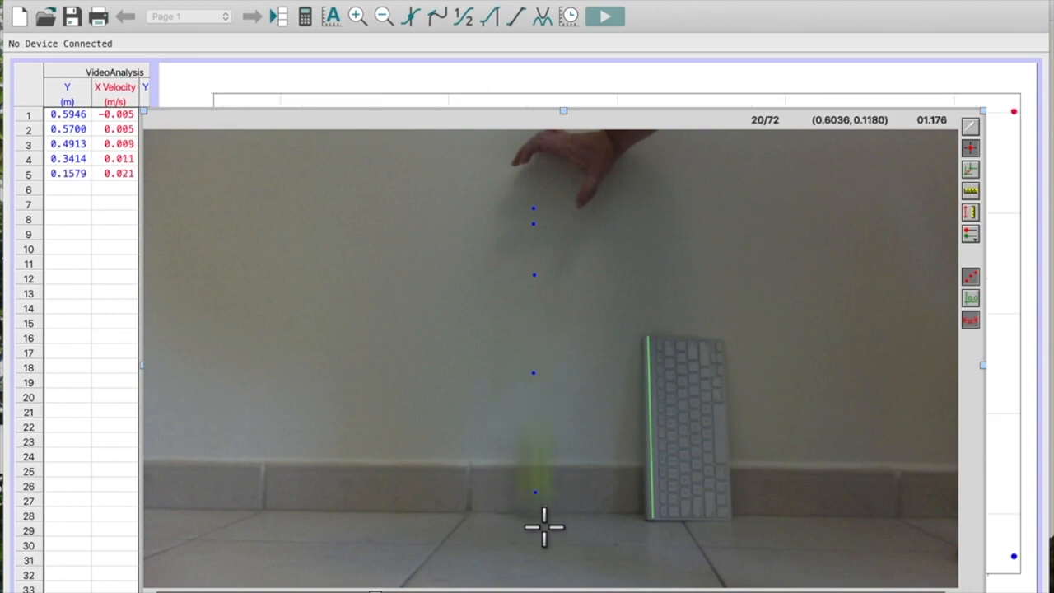
- Mark the bottom of the ball in frames 20 to 28, through its first rebound and return to the floor
left_click(543, 526)
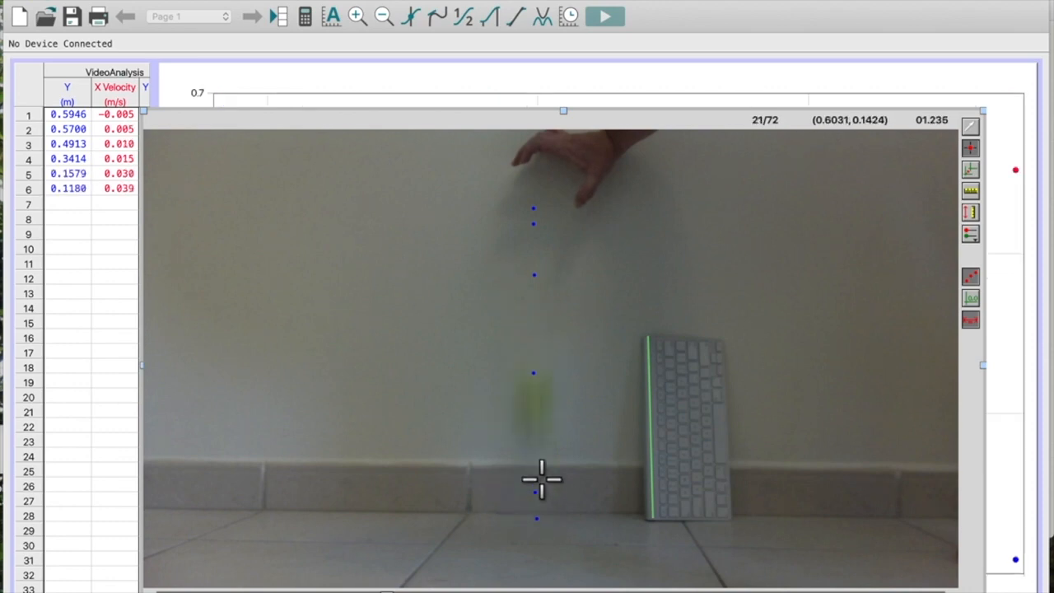
left_click(542, 439)
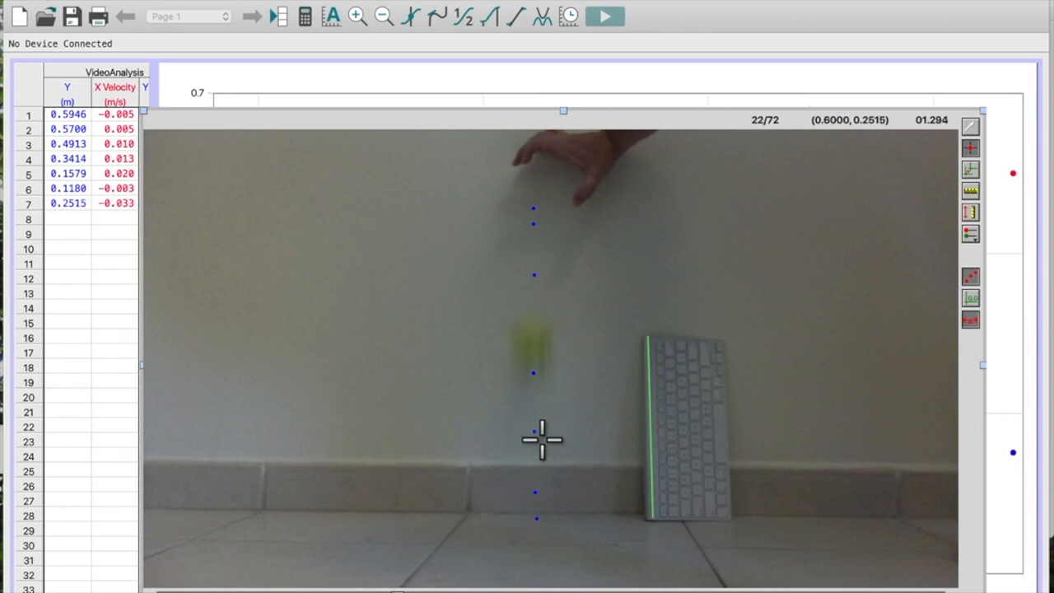
left_click(542, 377)
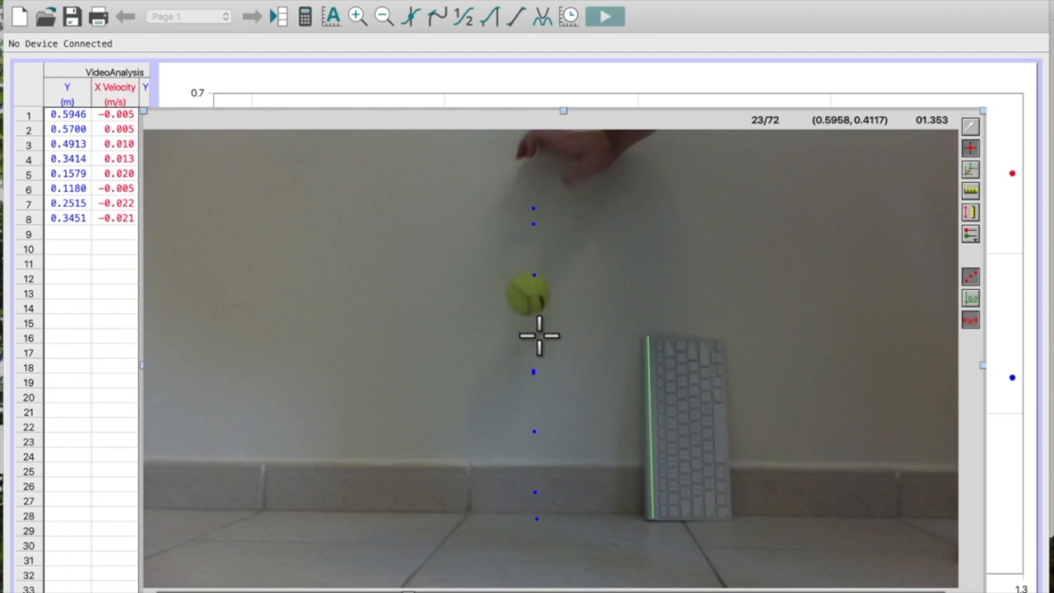
left_click(537, 335)
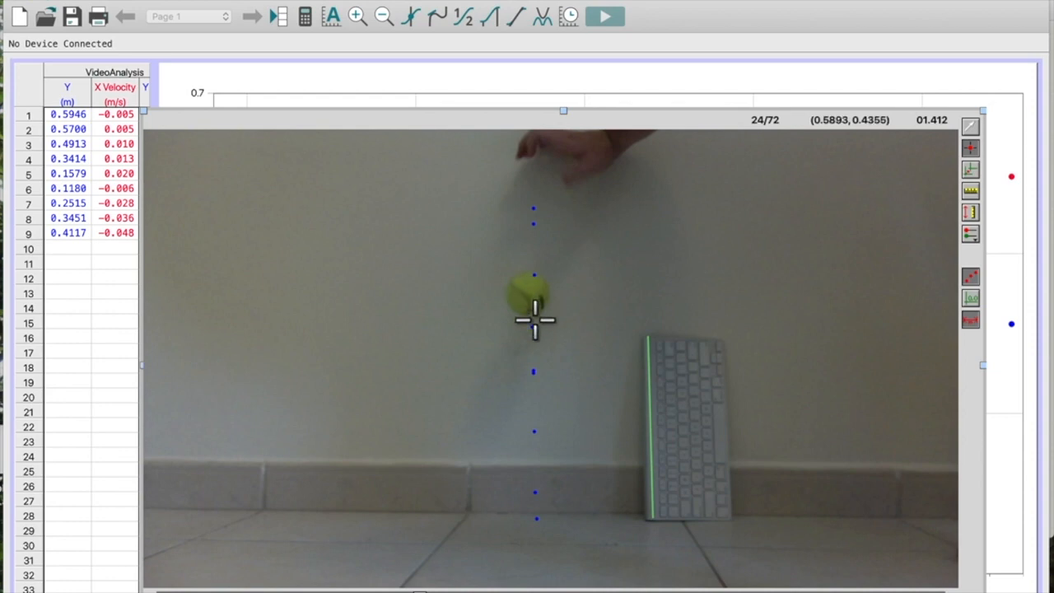
left_click(535, 320)
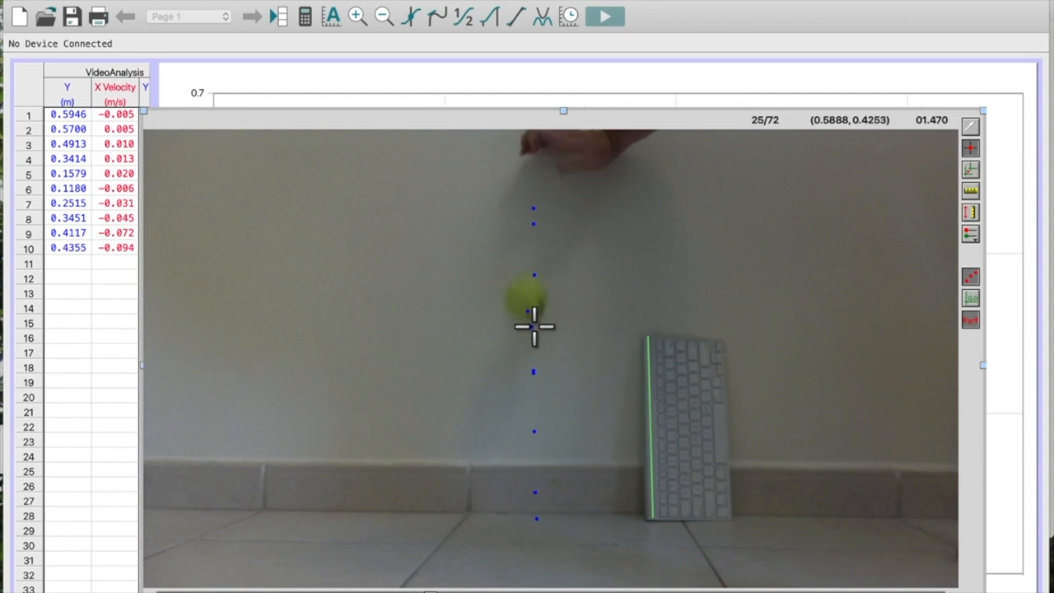
left_click(534, 322)
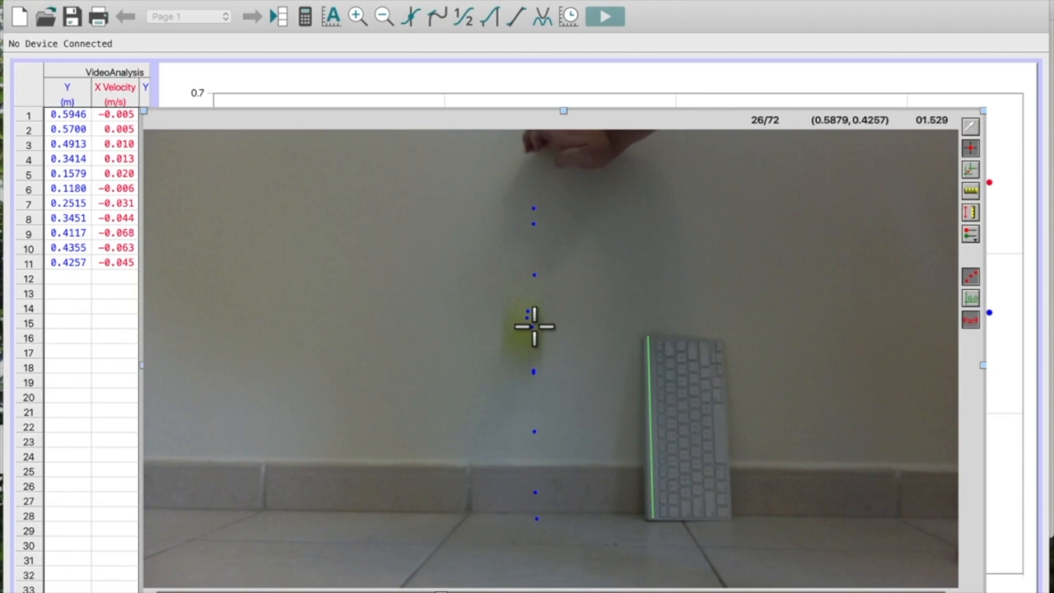
left_click(534, 368)
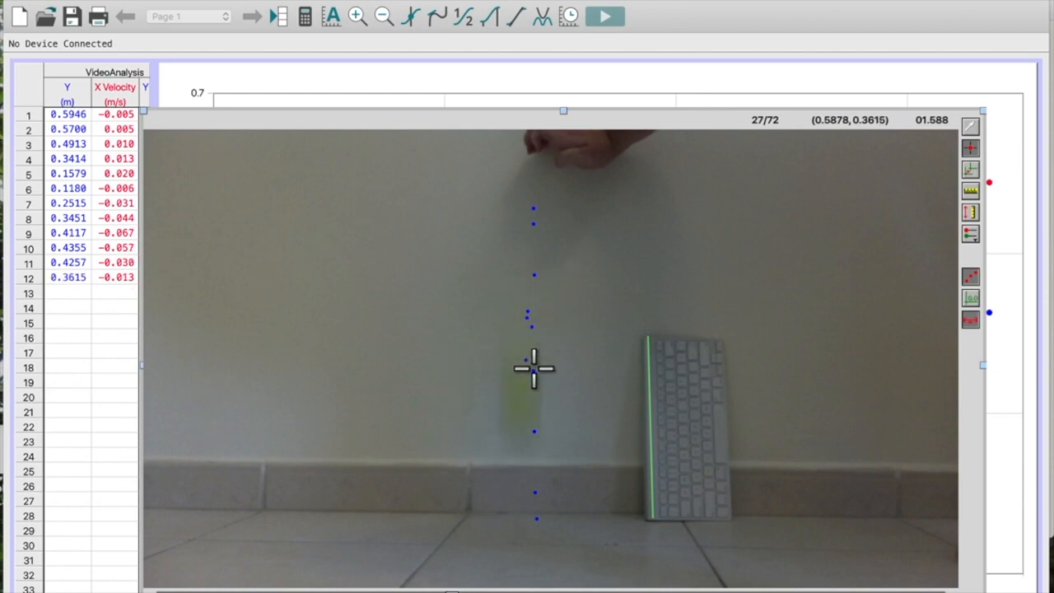
left_click(530, 432)
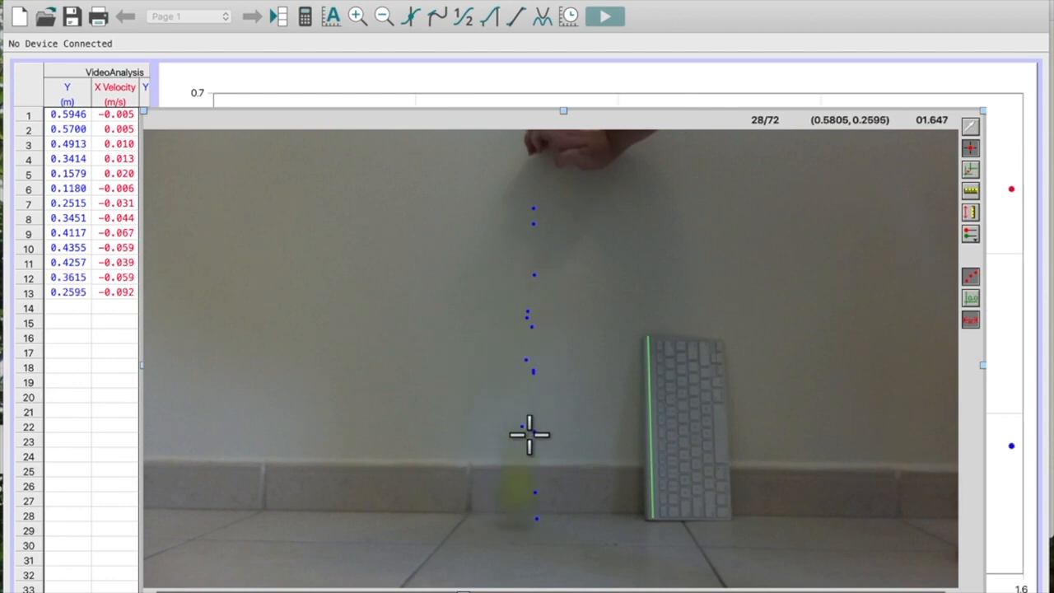
left_click(525, 533)
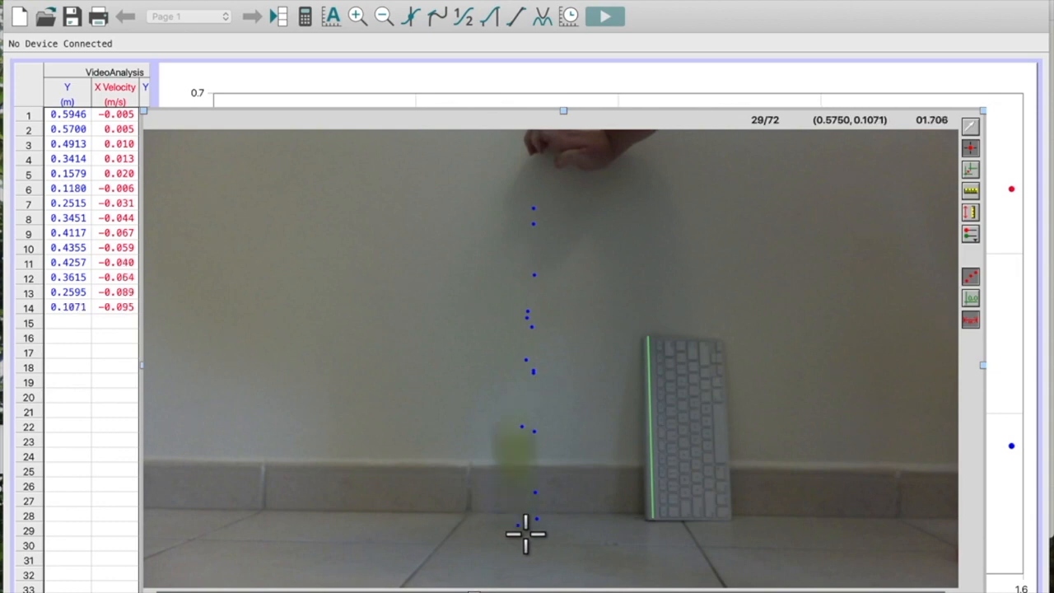
- Mark the bottom of the ball in frames 29 to 35, through its second rebound
left_click(526, 491)
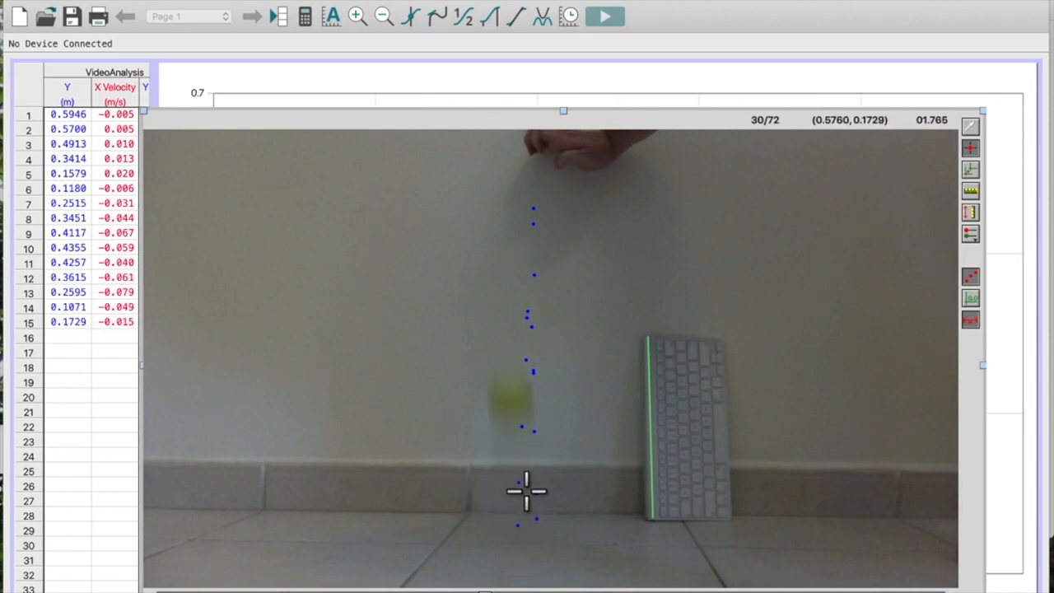
left_click(523, 433)
left_click(516, 395)
left_click(512, 391)
left_click(507, 411)
left_click(503, 465)
left_click(495, 542)
- Mark the bottom of the ball through its remaining small bounces, from frame 36 to frame 53
left_click(496, 490)
left_click(489, 449)
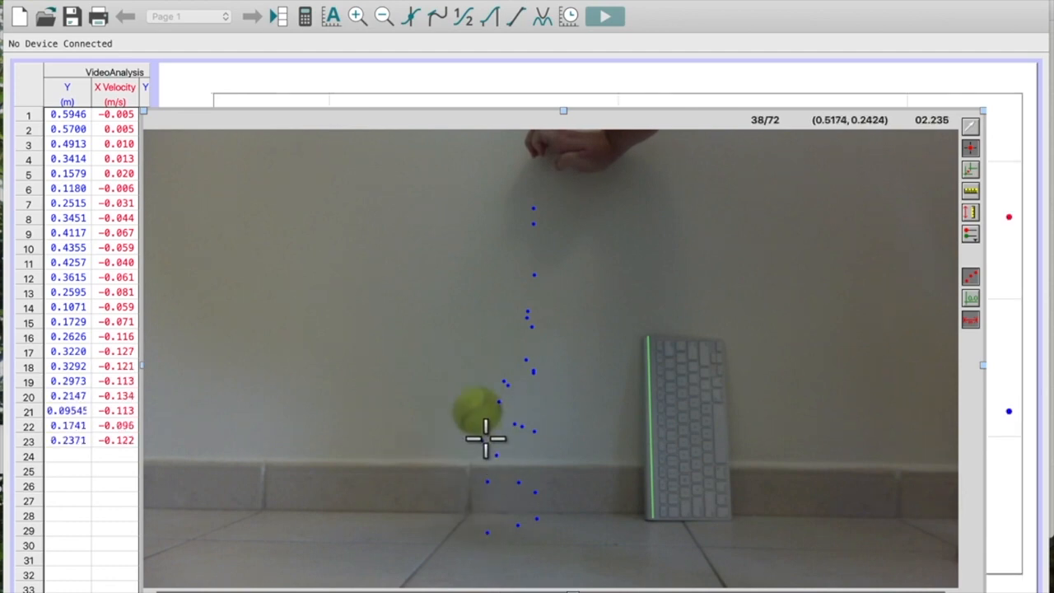
left_click(484, 438)
left_click(474, 448)
left_click(471, 500)
left_click(470, 545)
left_click(468, 477)
left_click(468, 483)
left_click(471, 539)
left_click(468, 543)
left_click(468, 507)
left_click(469, 540)
left_click(457, 549)
left_click(460, 528)
left_click(457, 521)
left_click(449, 543)
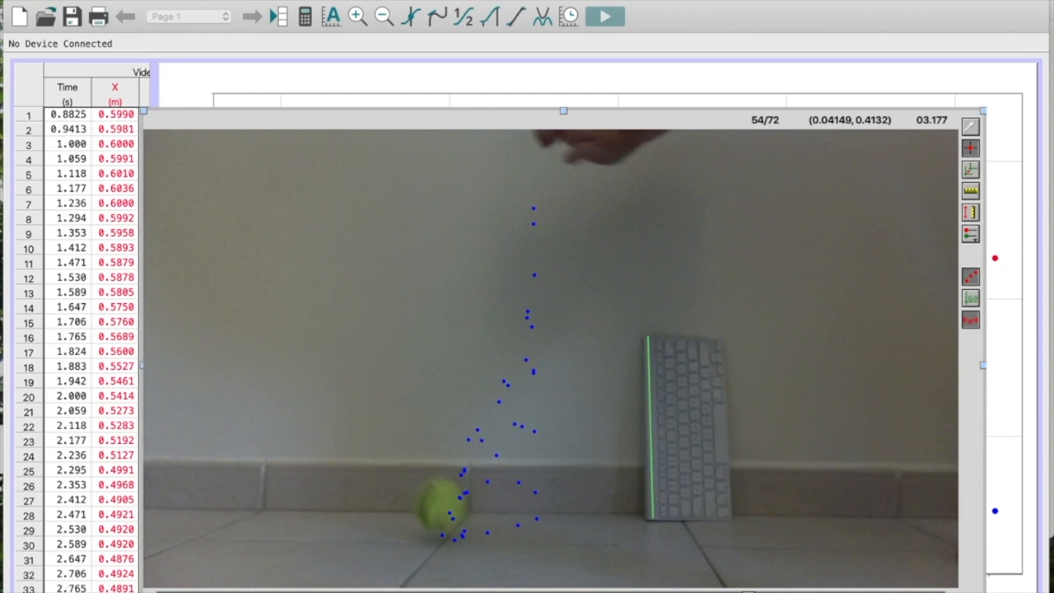
- Look through the position and velocity columns of the data table and bring the graph in front of the movie
scroll(82, 345, "right", 2)
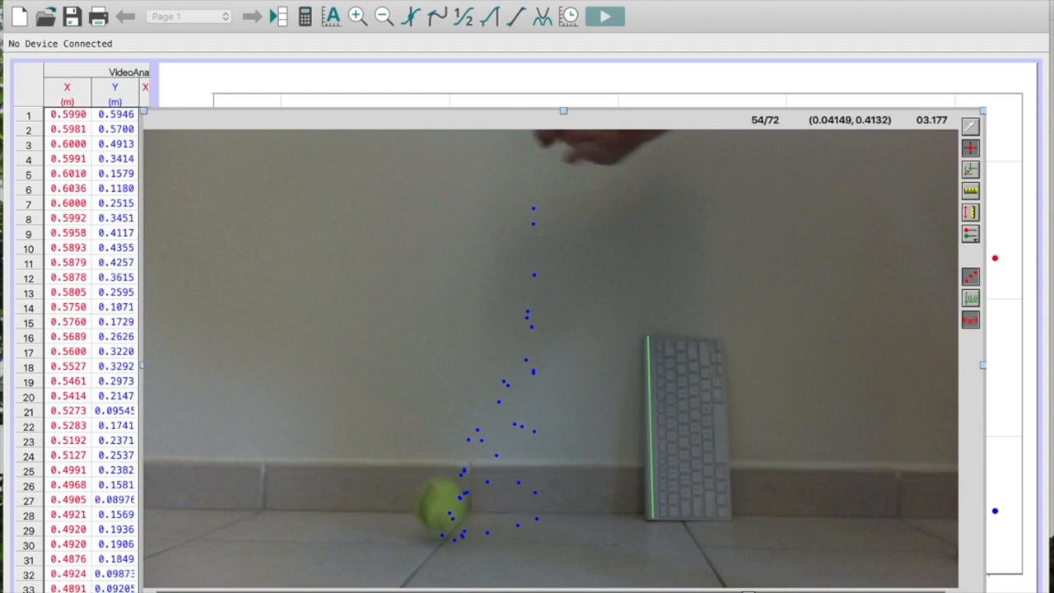
scroll(90, 346, "right", 1)
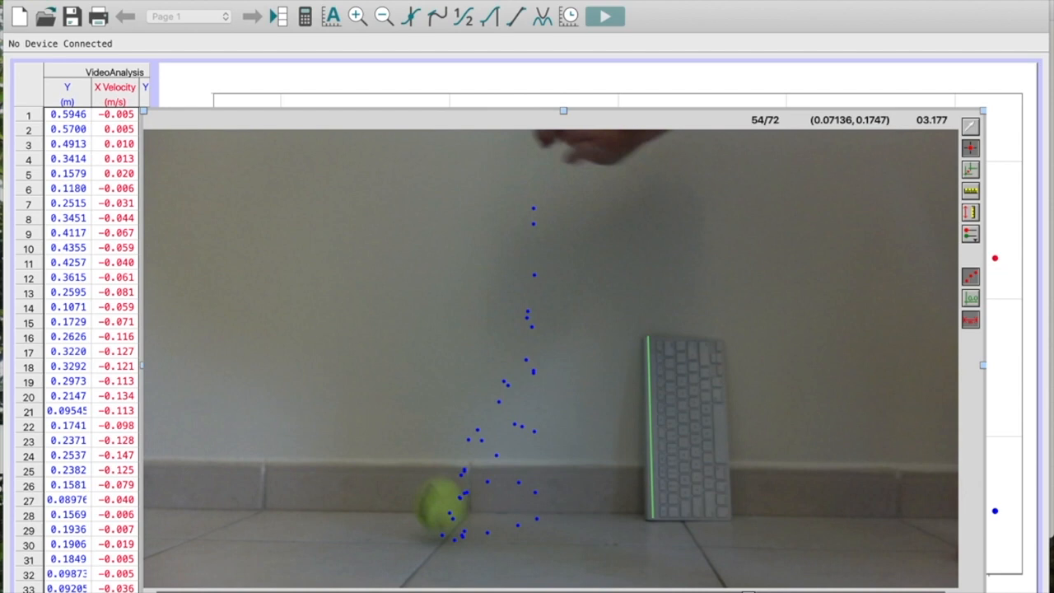
scroll(90, 330, "right", 1)
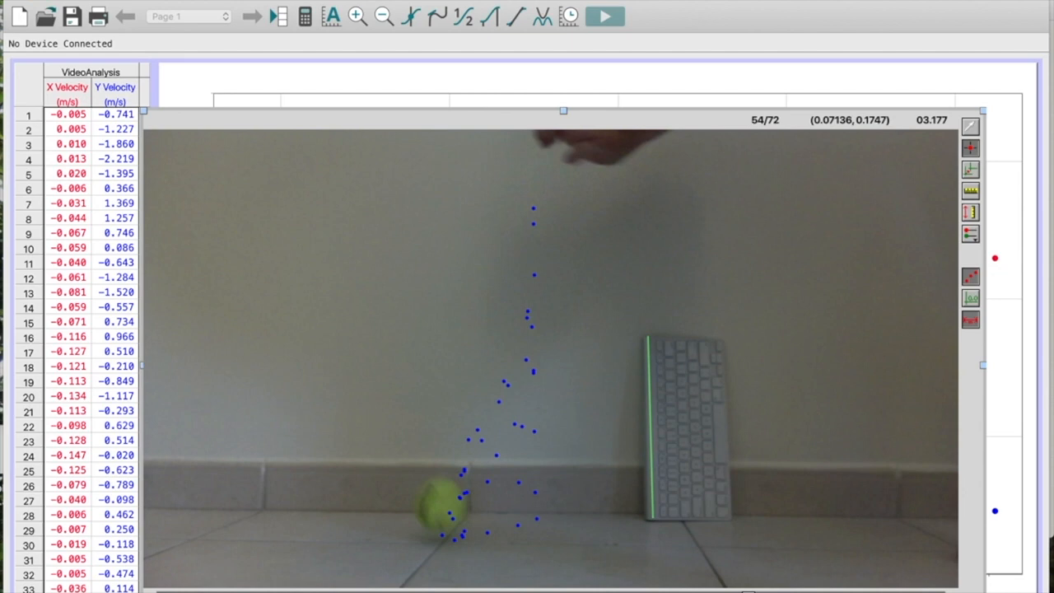
left_click(228, 102)
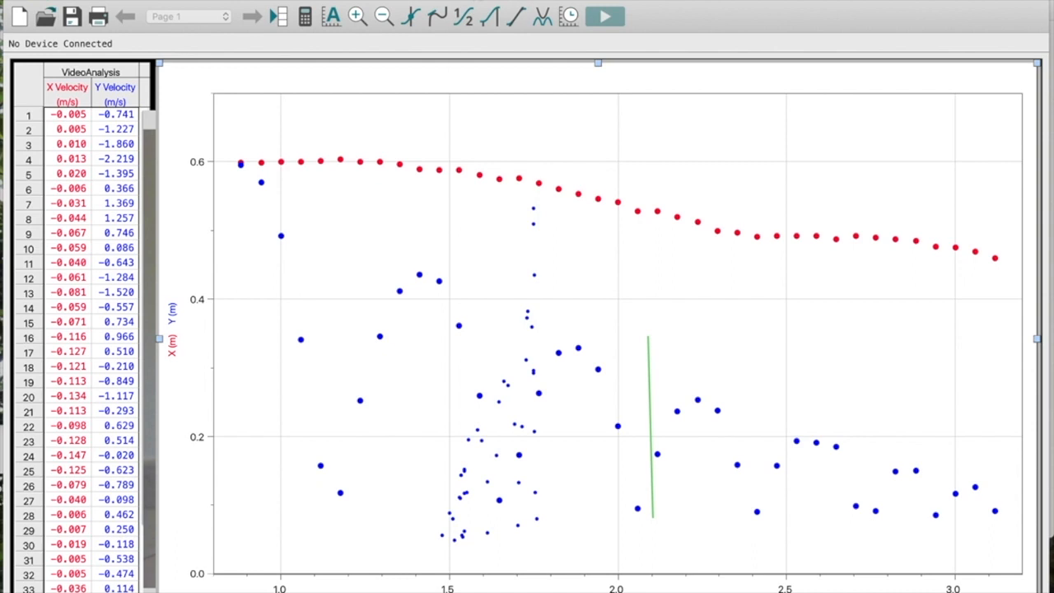
- Add a new page after the current one as a copy of the current page
left_click(482, 0)
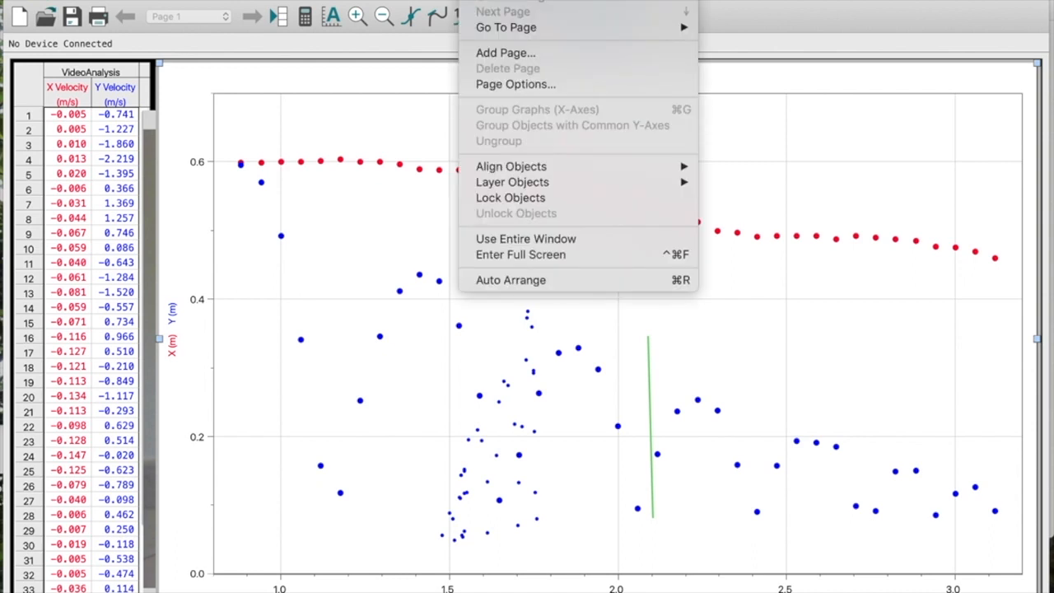
left_click(490, 52)
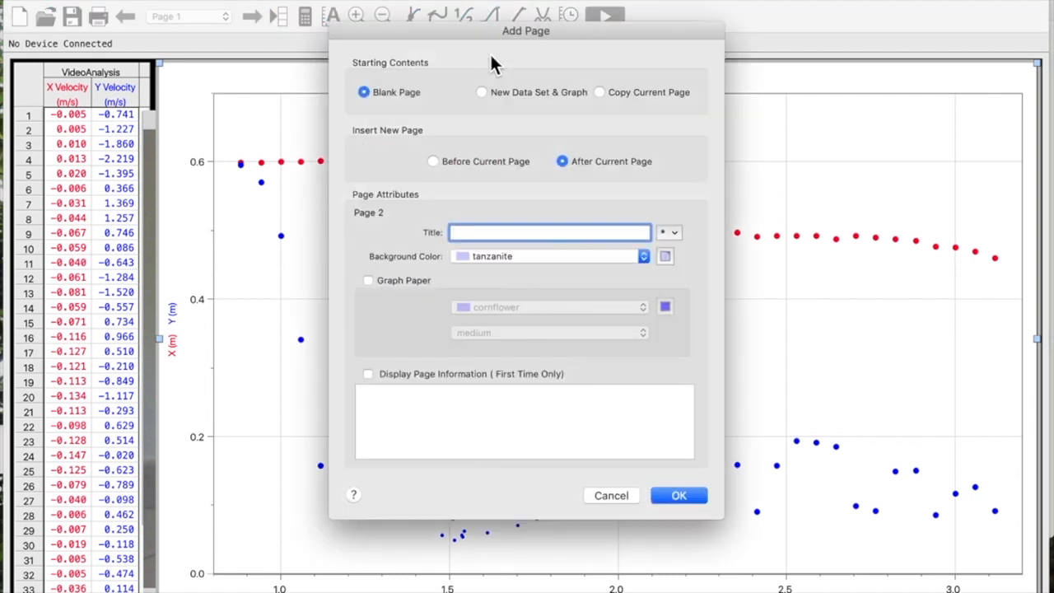
left_click(602, 92)
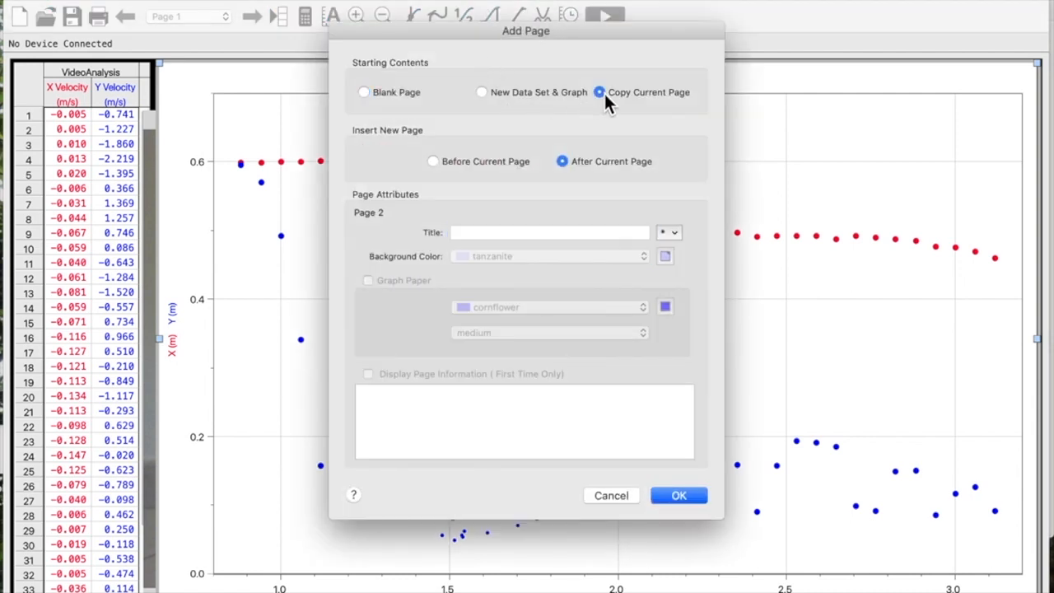
left_click(678, 497)
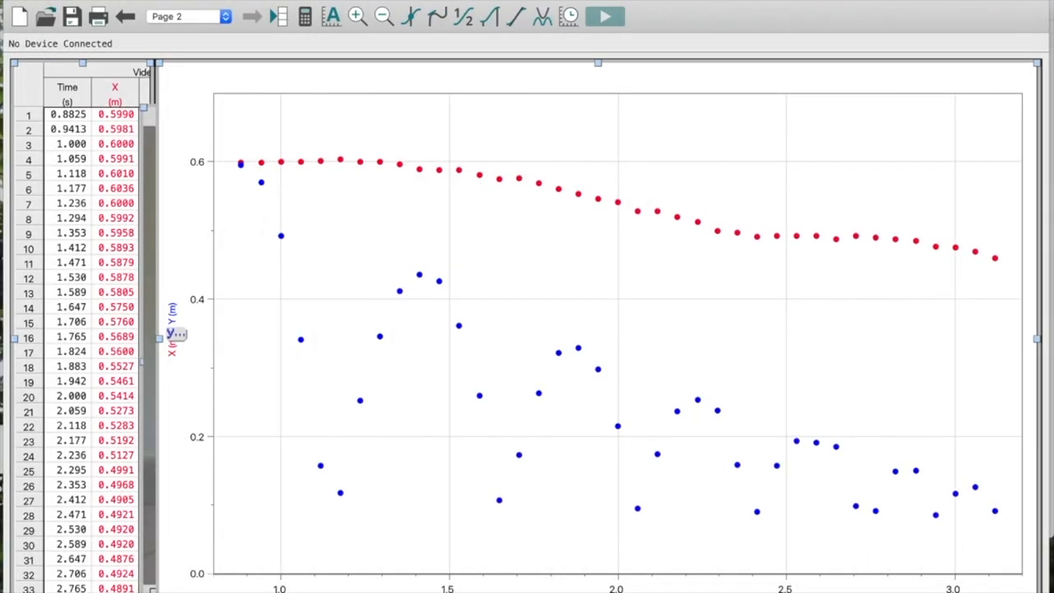
- Plot only the Y position on the graph's vertical axis and connect its data points with lines
left_click(169, 331)
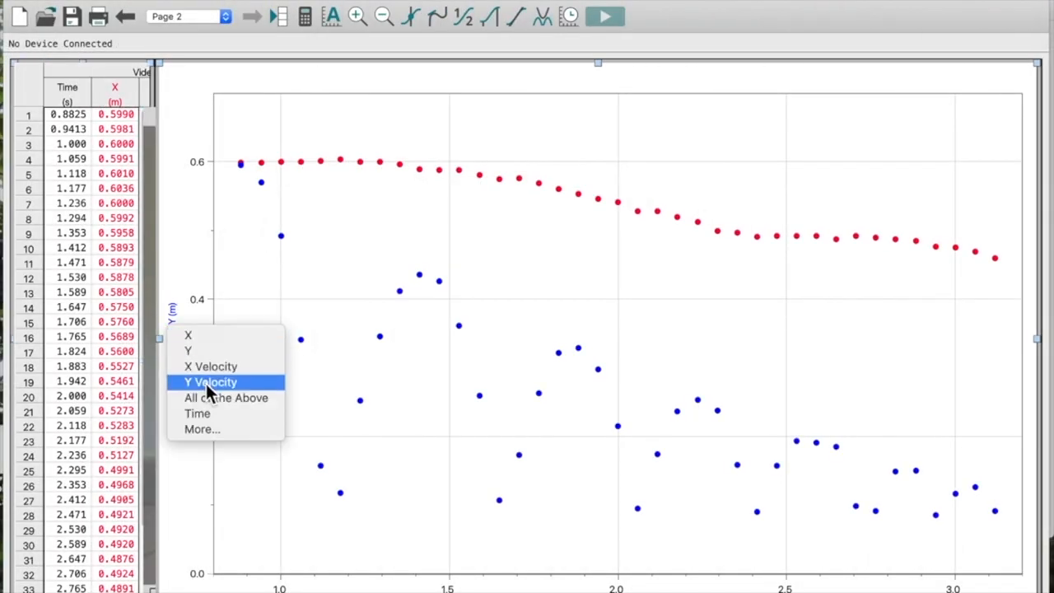
left_click(189, 352)
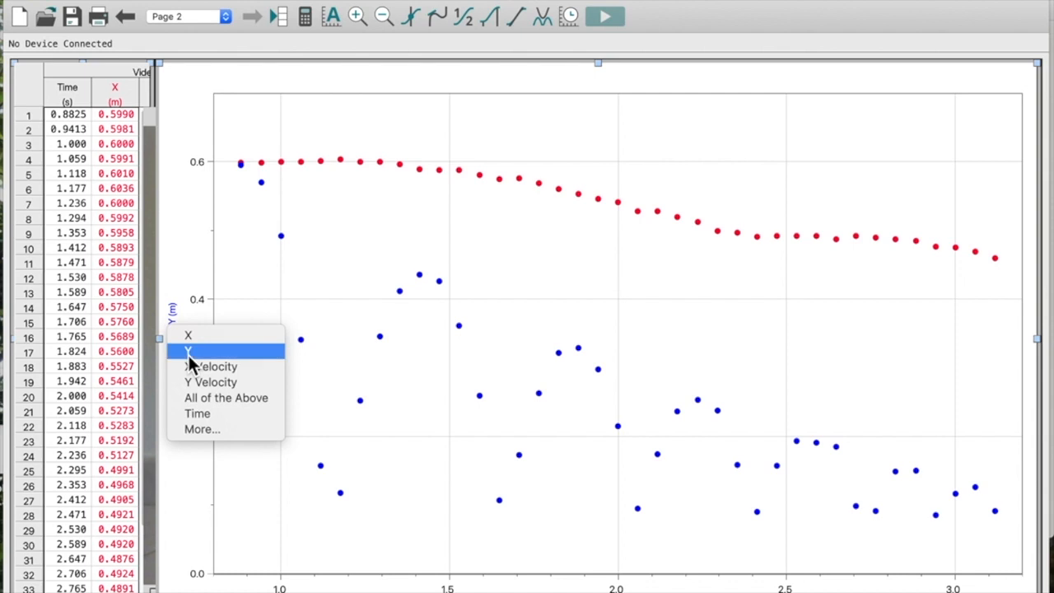
left_click(429, 0)
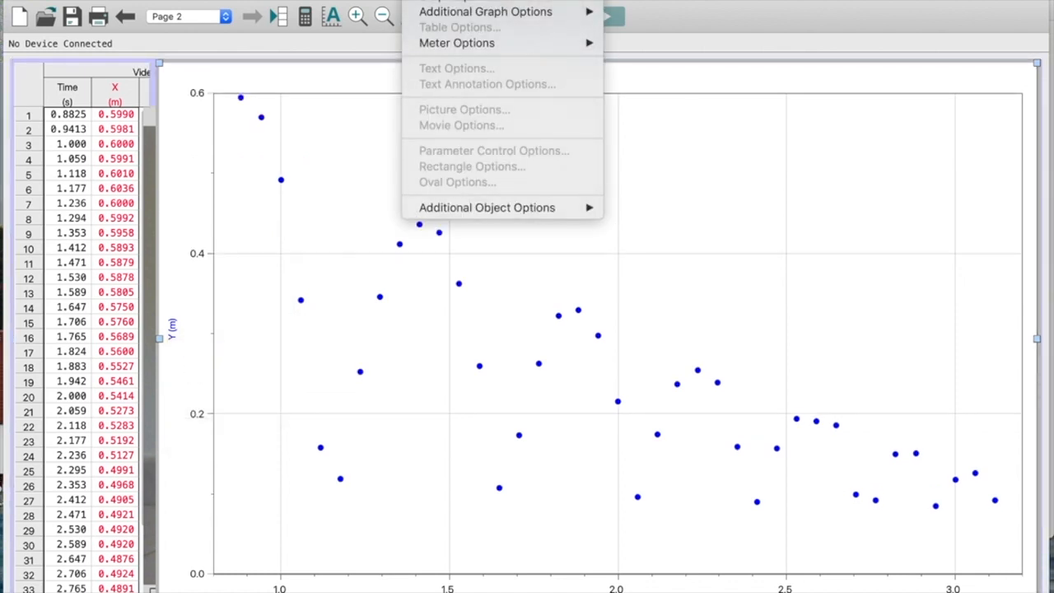
left_click(444, 1)
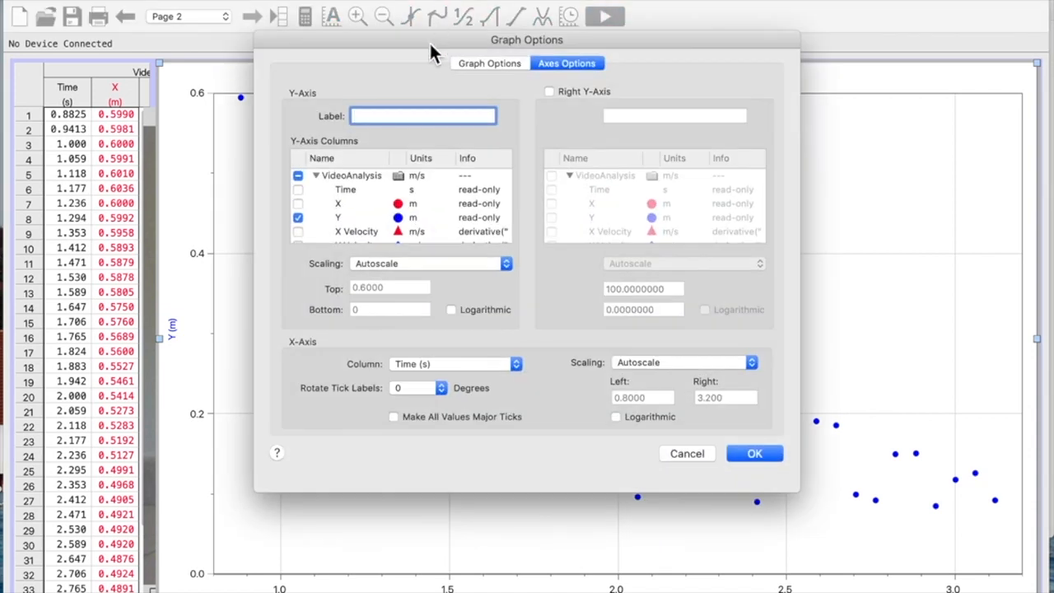
left_click(493, 65)
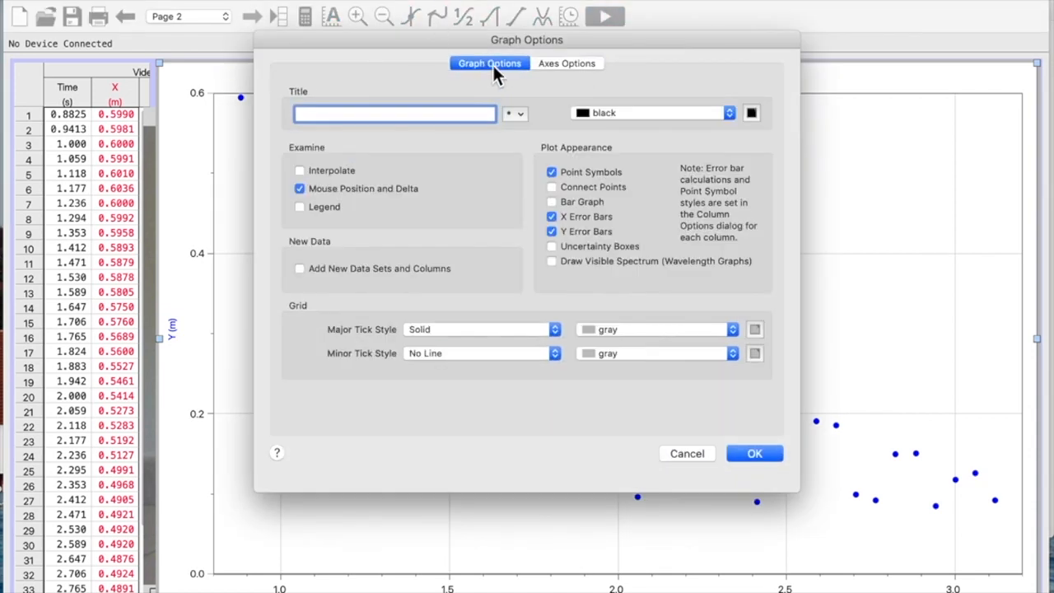
left_click(555, 187)
left_click(755, 453)
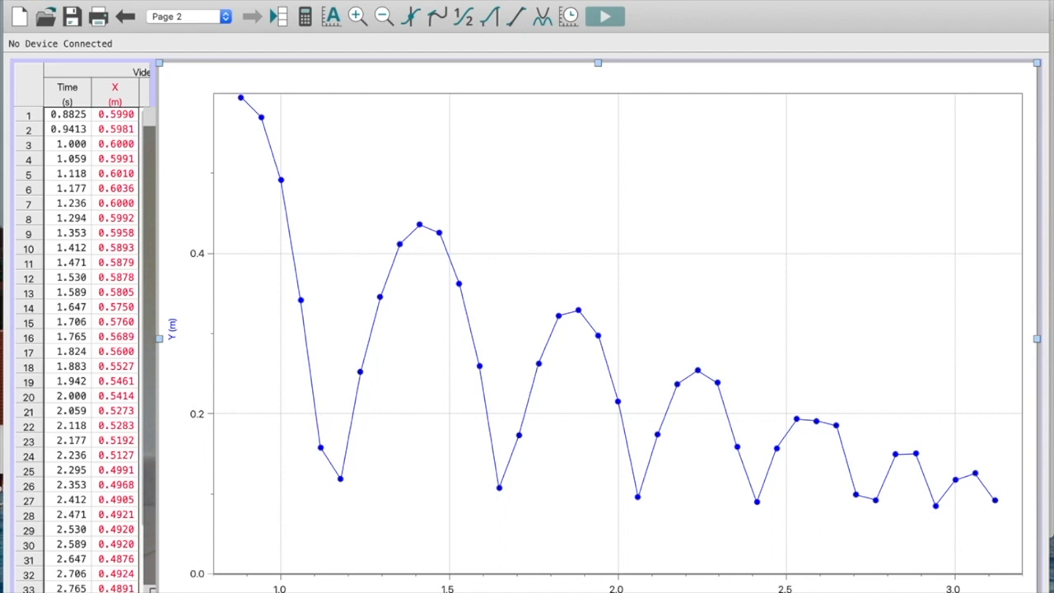
- Change the quantity plotted on the graph's vertical axis to Y Velocity
left_click(171, 329)
left_click(173, 342)
left_click(173, 342)
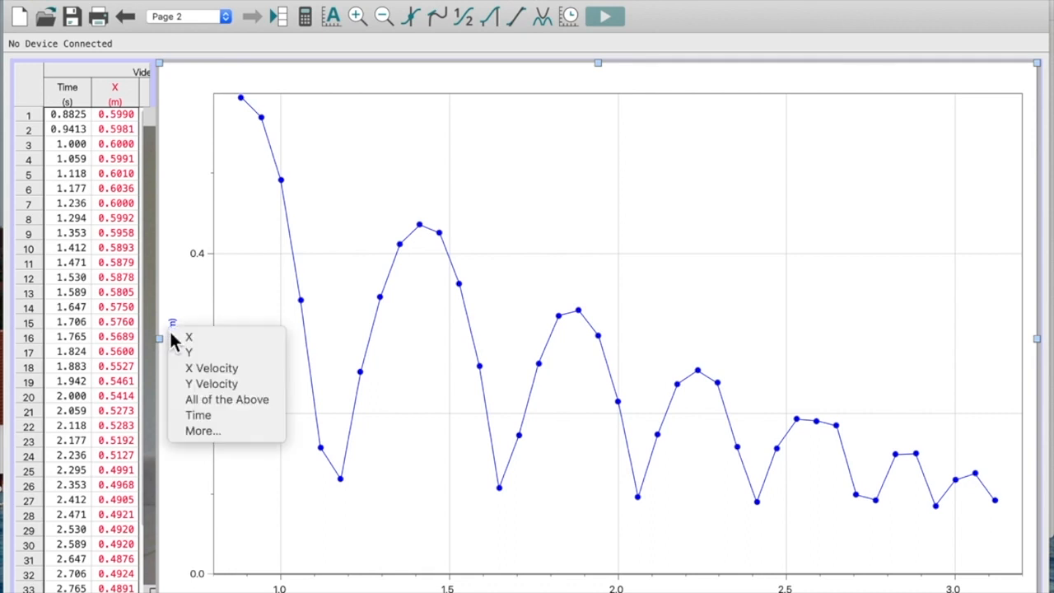
left_click(194, 385)
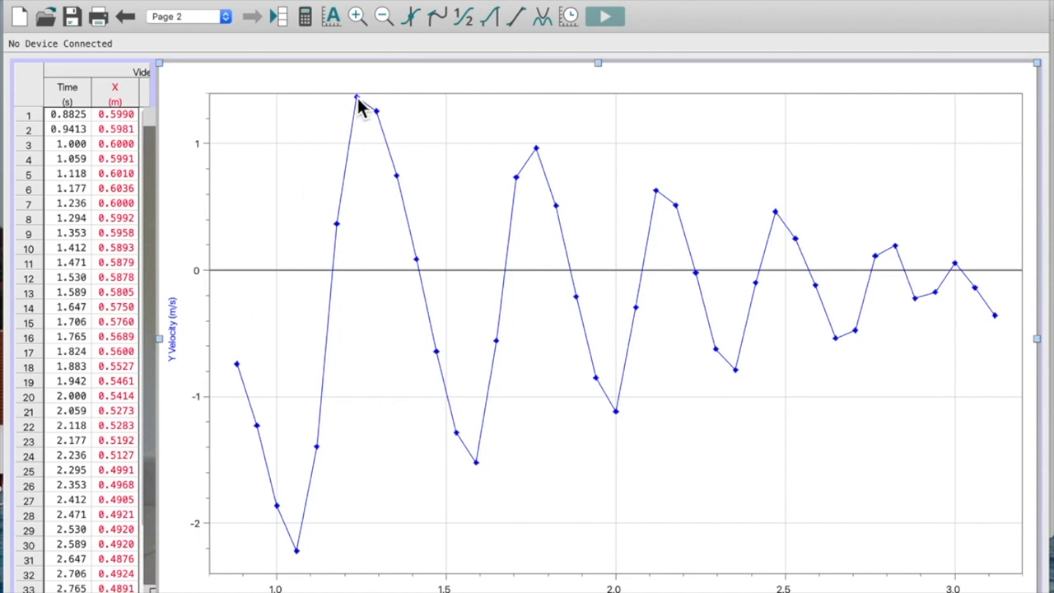
- Fit a linear mt+b curve to the Y Velocity points from 1.236 s to 1.589 s and move its results box clear of the fit
left_click_drag(357, 99, 486, 179)
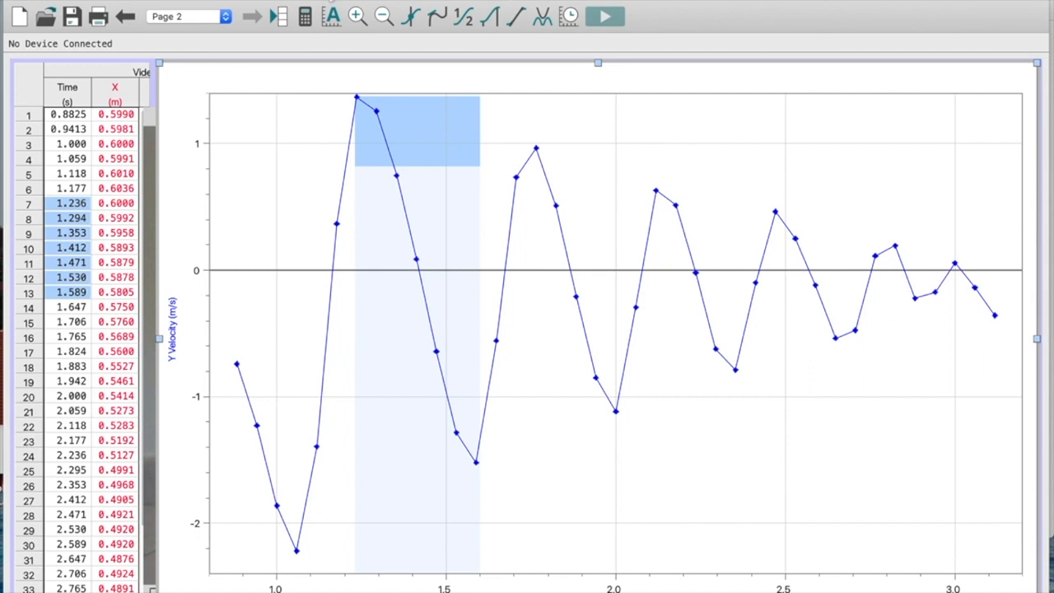
left_click(330, 0)
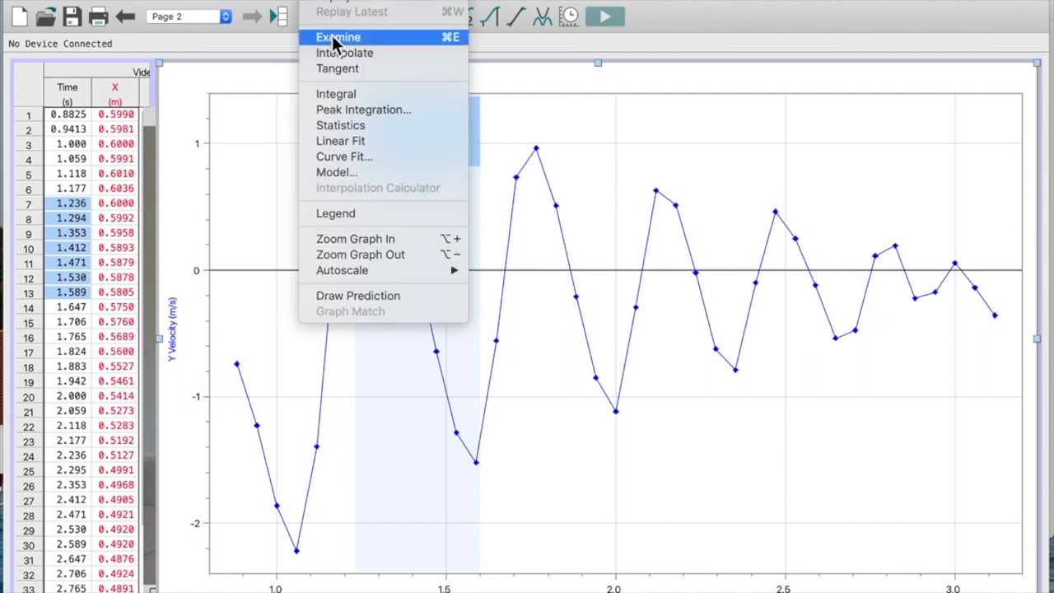
left_click(342, 157)
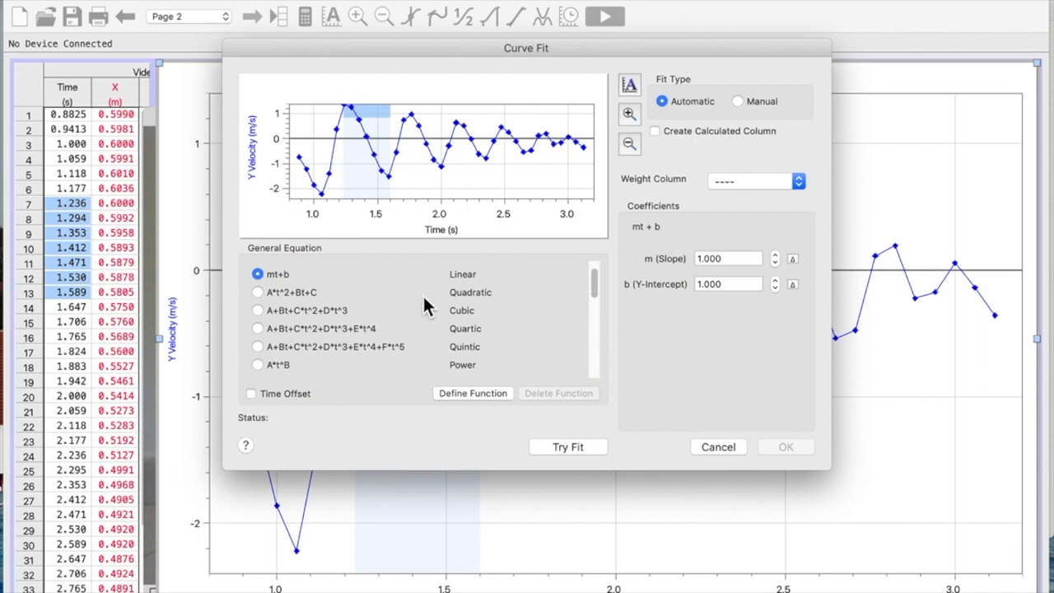
left_click(556, 449)
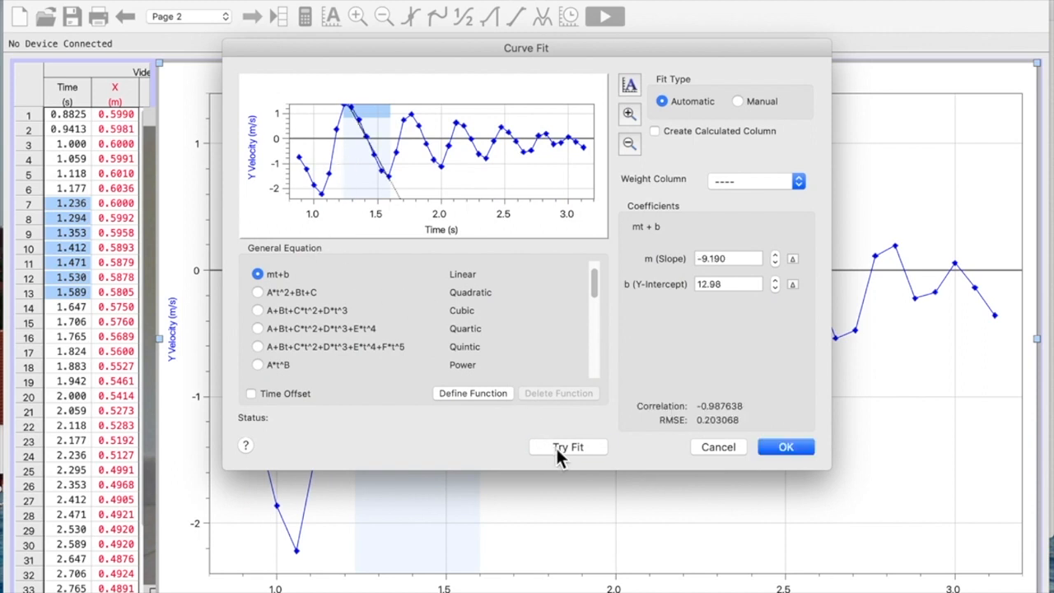
left_click(797, 445)
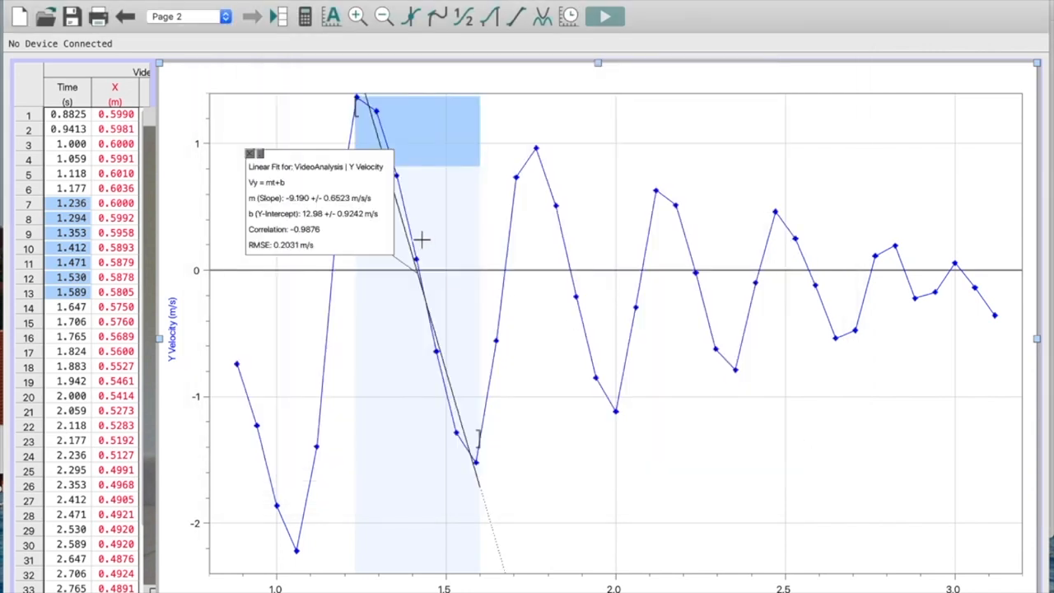
mouse_move(315, 165)
left_mouse_down()
mouse_move(626, 155)
mouse_move(678, 112)
left_mouse_up()
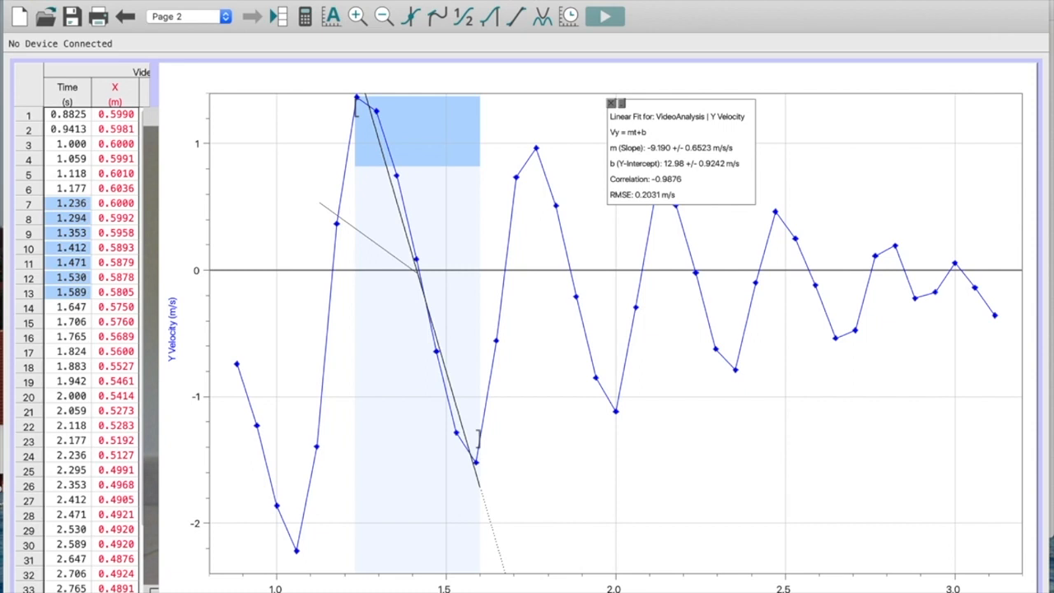
mouse_move(437, 590)
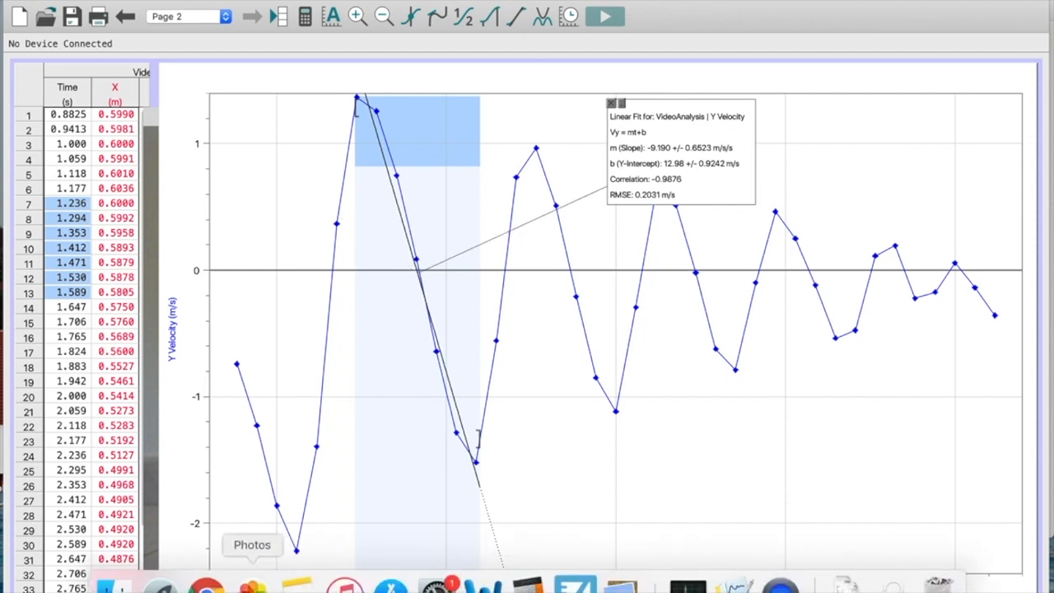